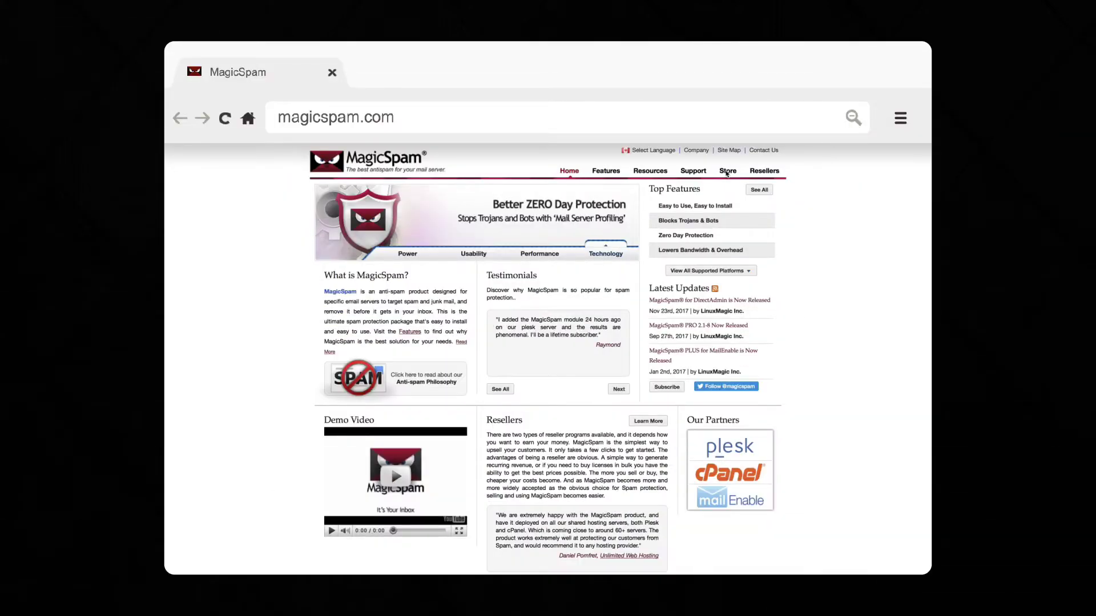
- Buy the $13.99/month MagicSpam for DirectAdmin subscription through checkout and review the receipt
click(728, 171)
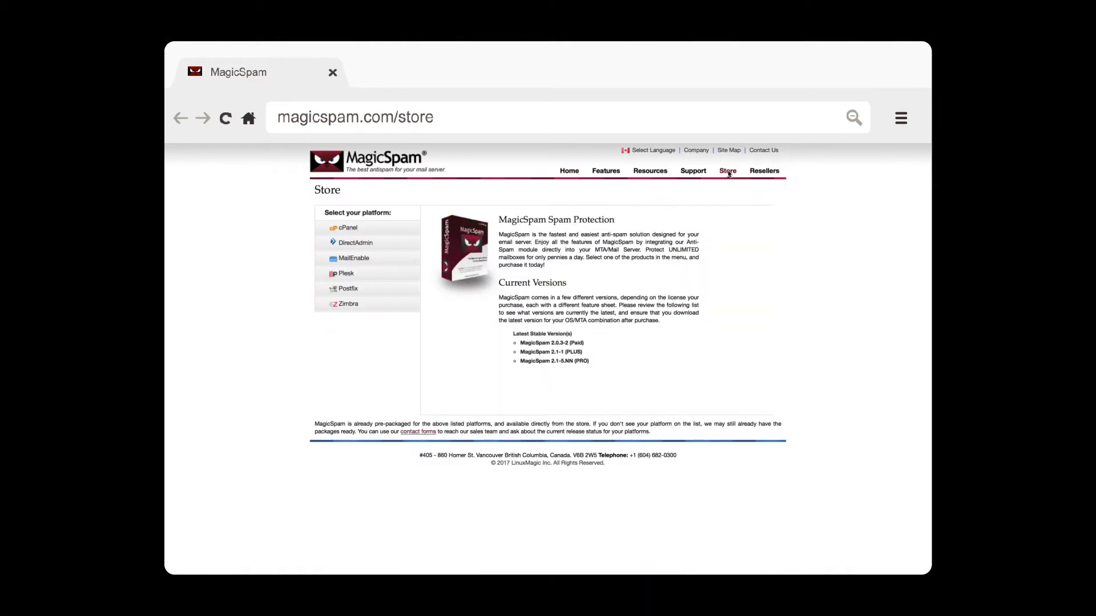
click(381, 242)
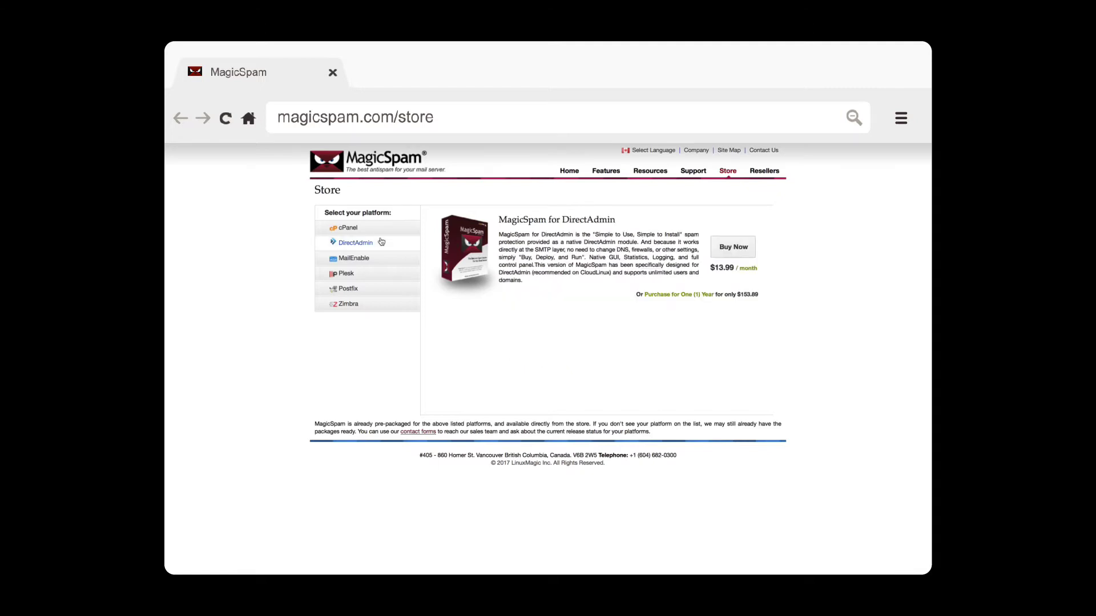
click(733, 249)
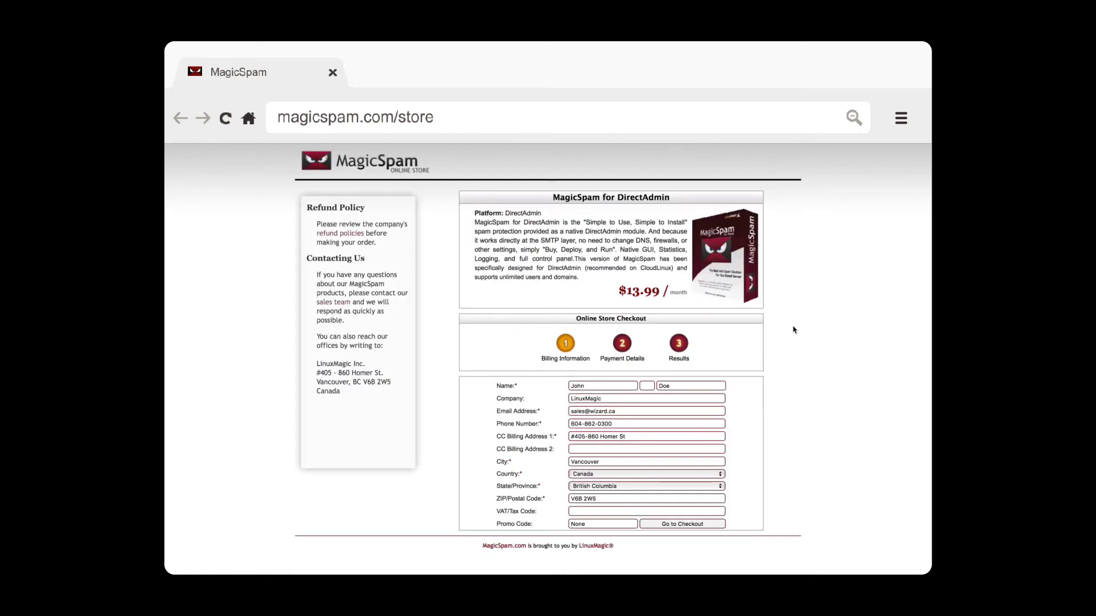
click(689, 525)
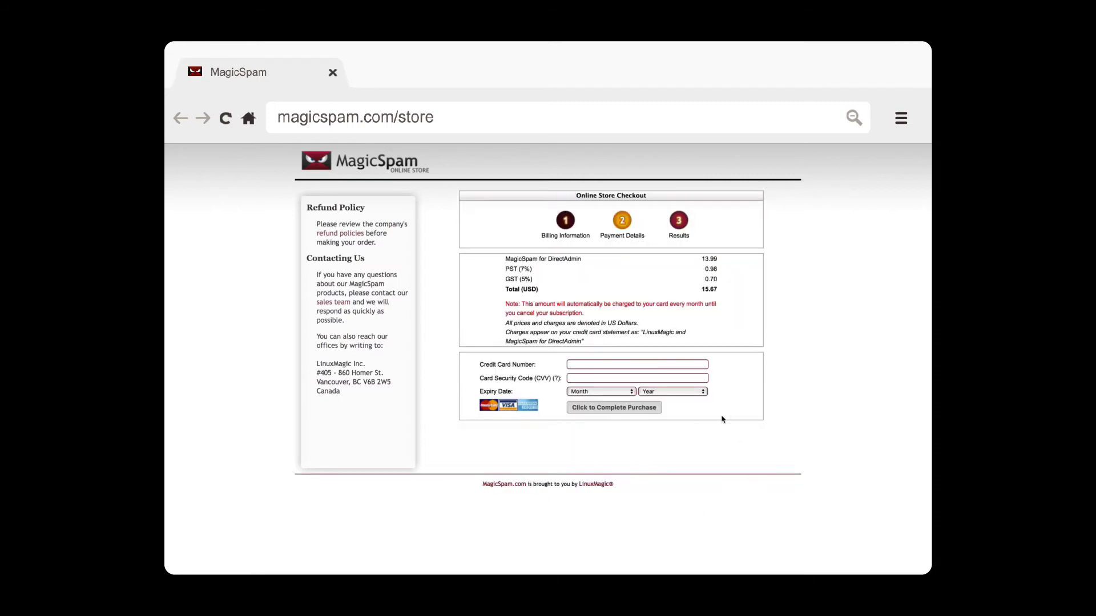
click(637, 411)
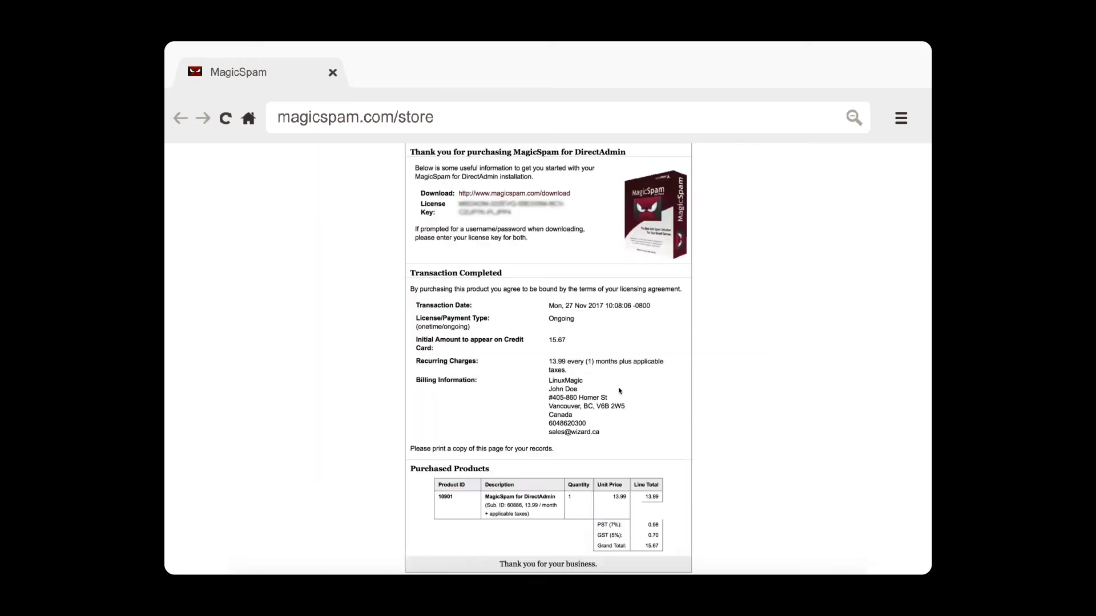
scroll(620, 391, up, 2)
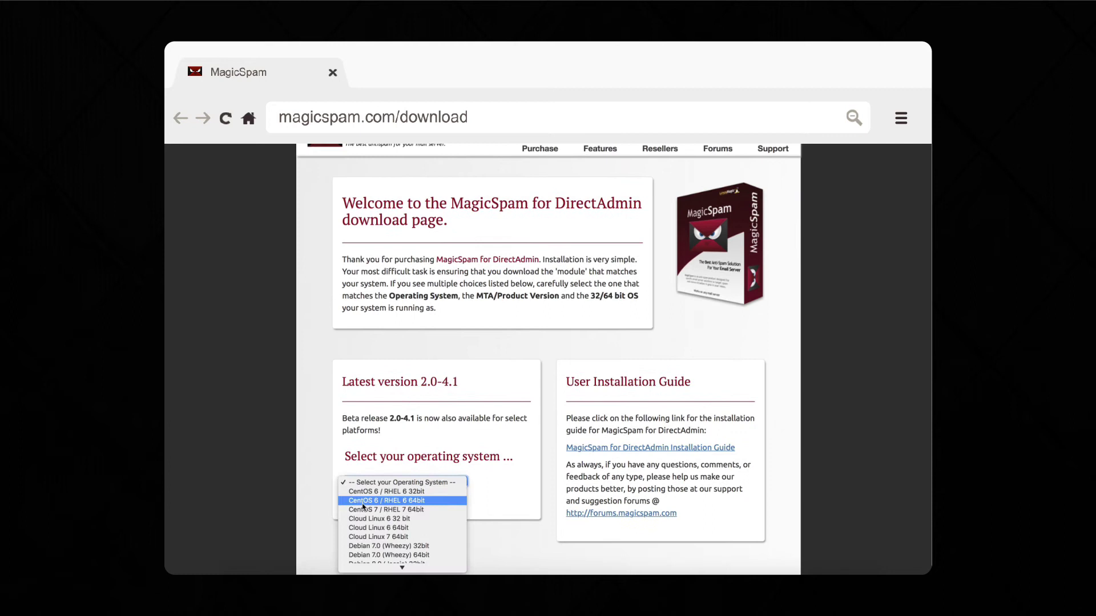
- Download MagicSpam release 2.0-4.1 for Cloud Linux 7 64bit
click(362, 536)
scroll(411, 456, down, 2)
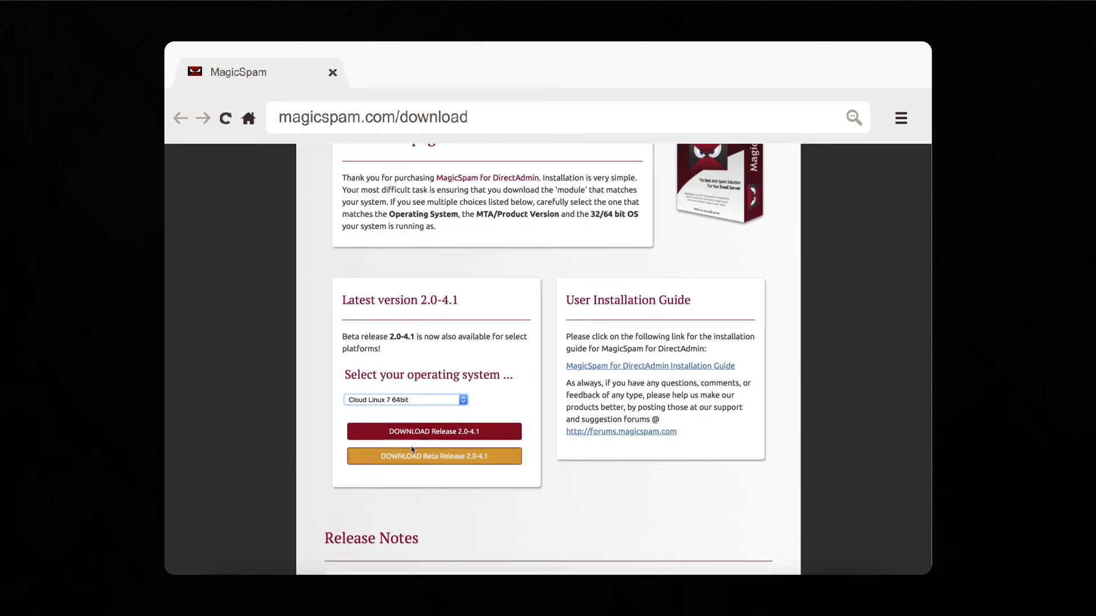
click(411, 433)
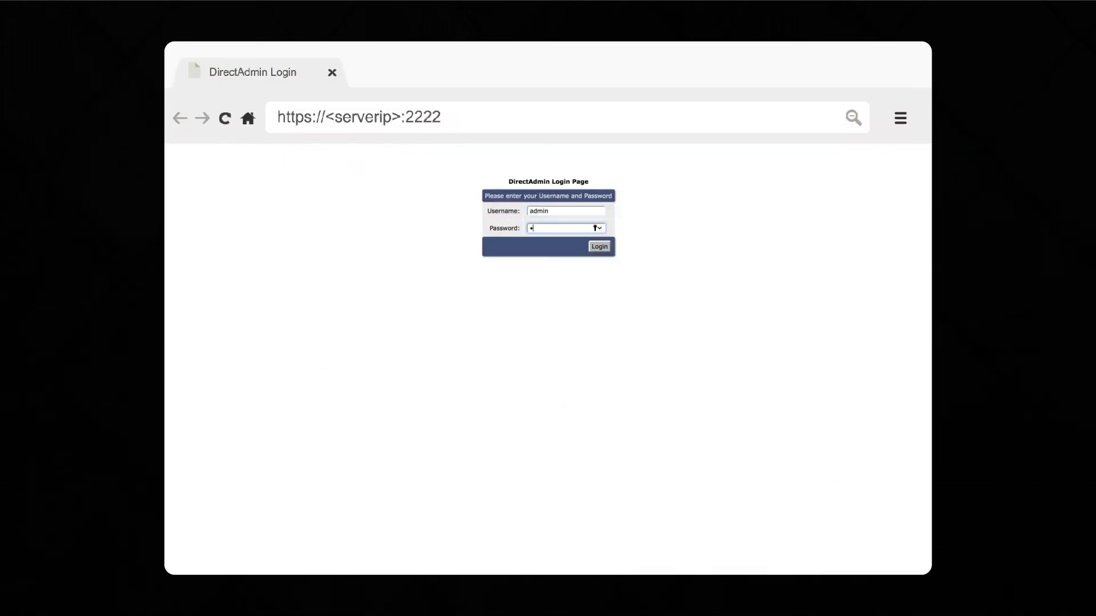
- Log in to DirectAdmin as admin and open the file manager
text(****)
click(600, 247)
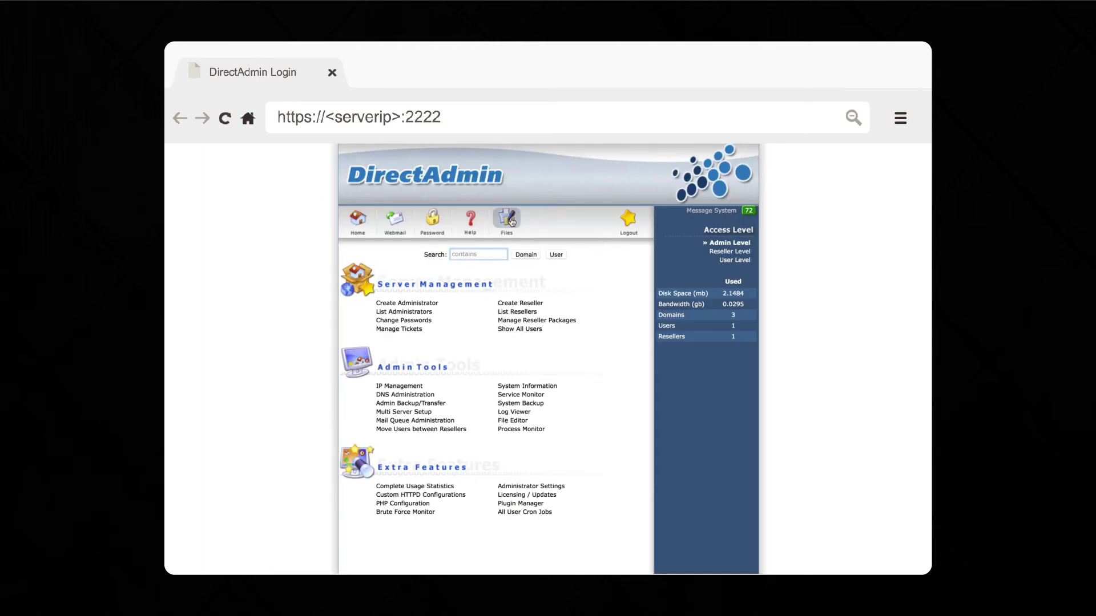
click(511, 222)
scroll(565, 443, down, 2)
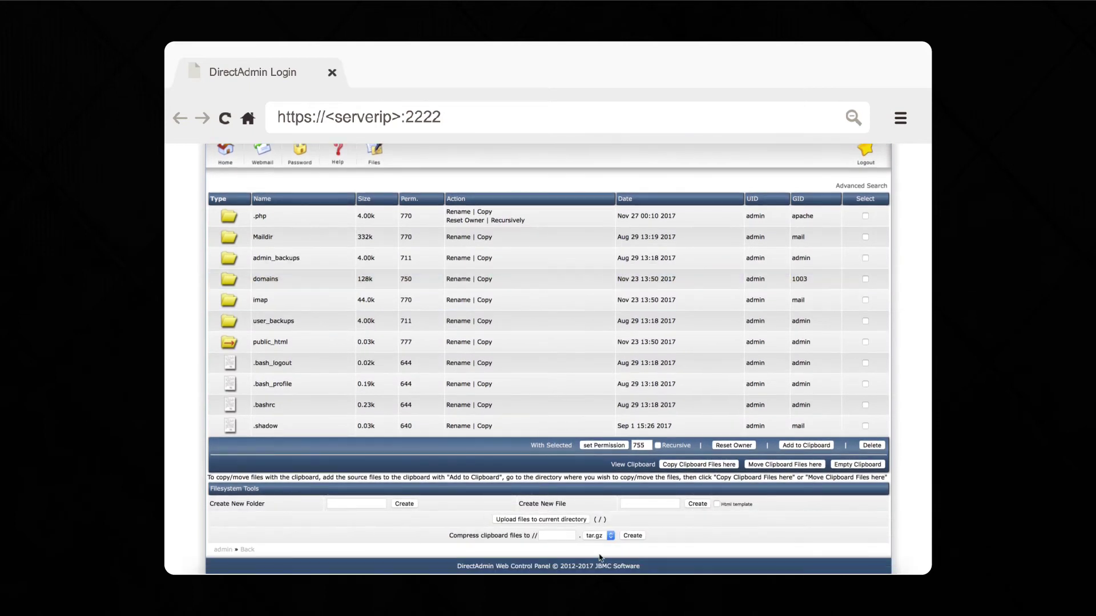
- Upload the MagicSpam rpm from the Desktop into the admin home folder
click(537, 520)
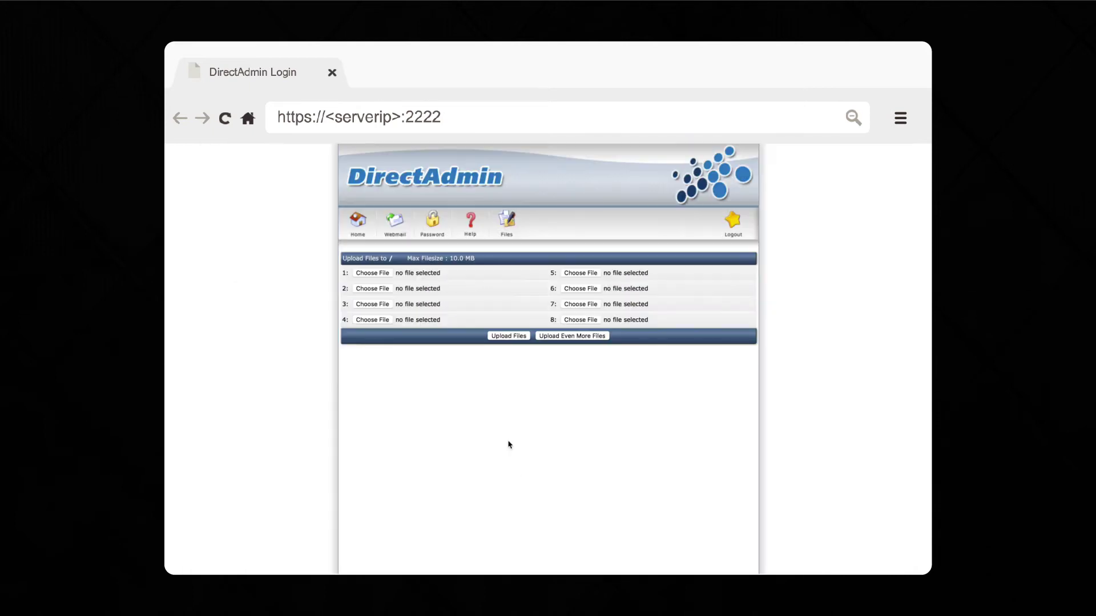
click(378, 277)
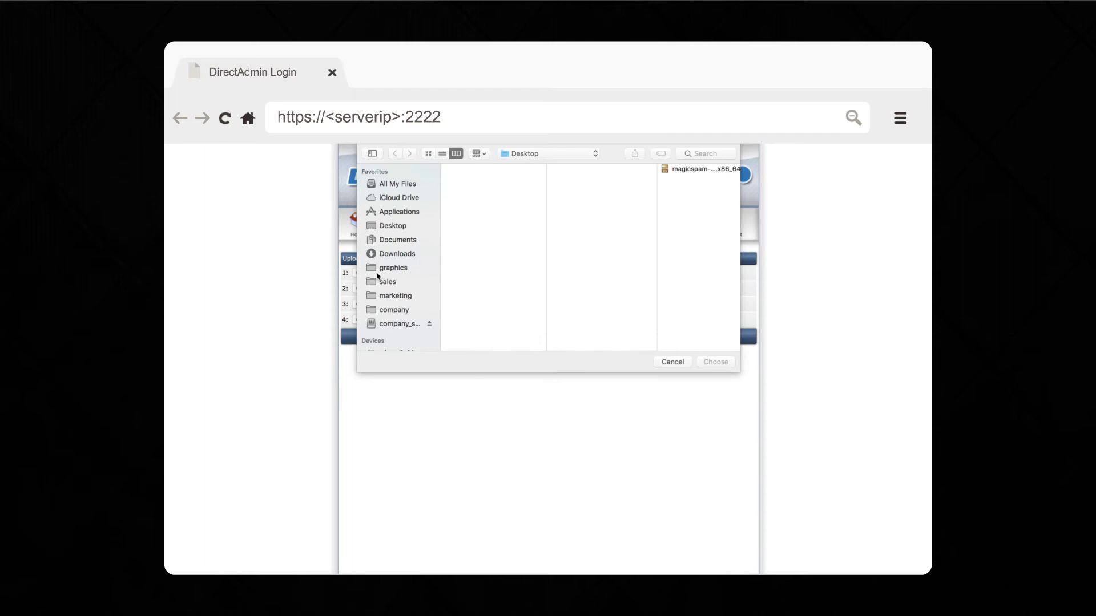
click(693, 170)
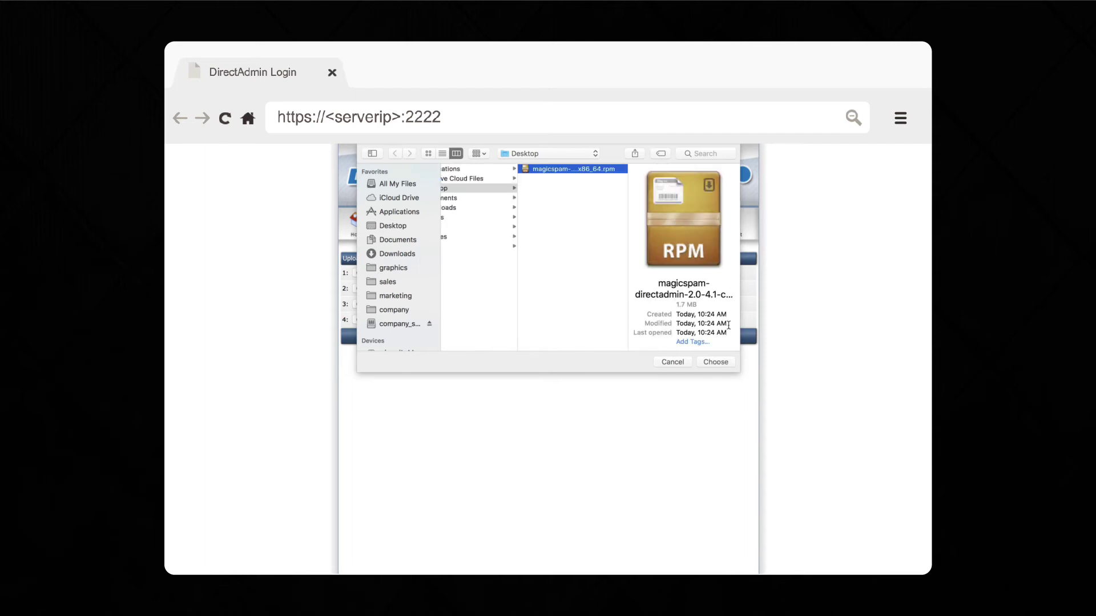
click(715, 362)
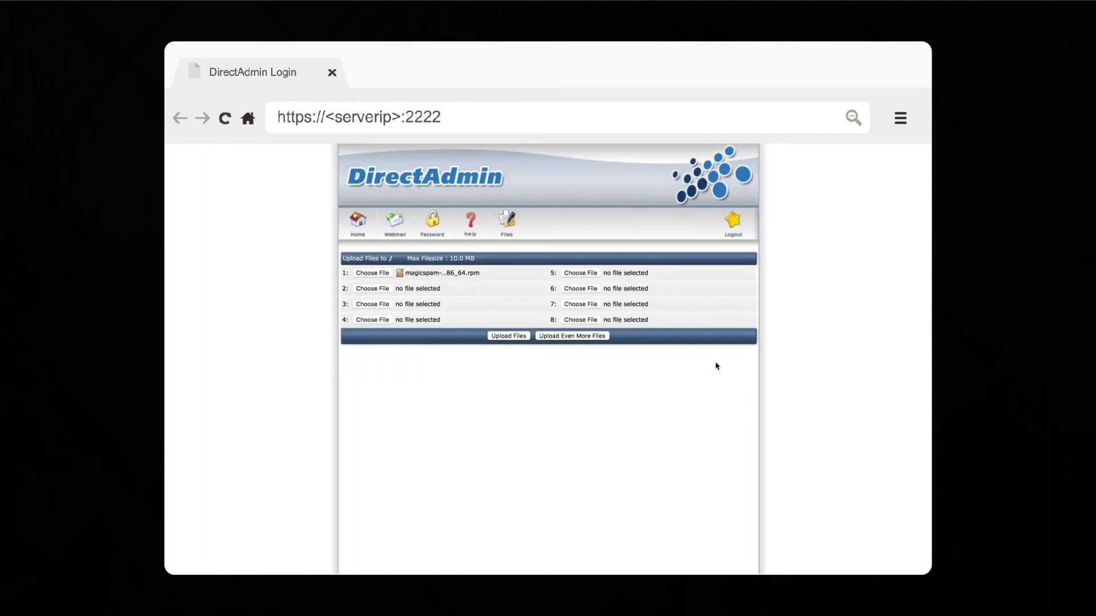
click(514, 337)
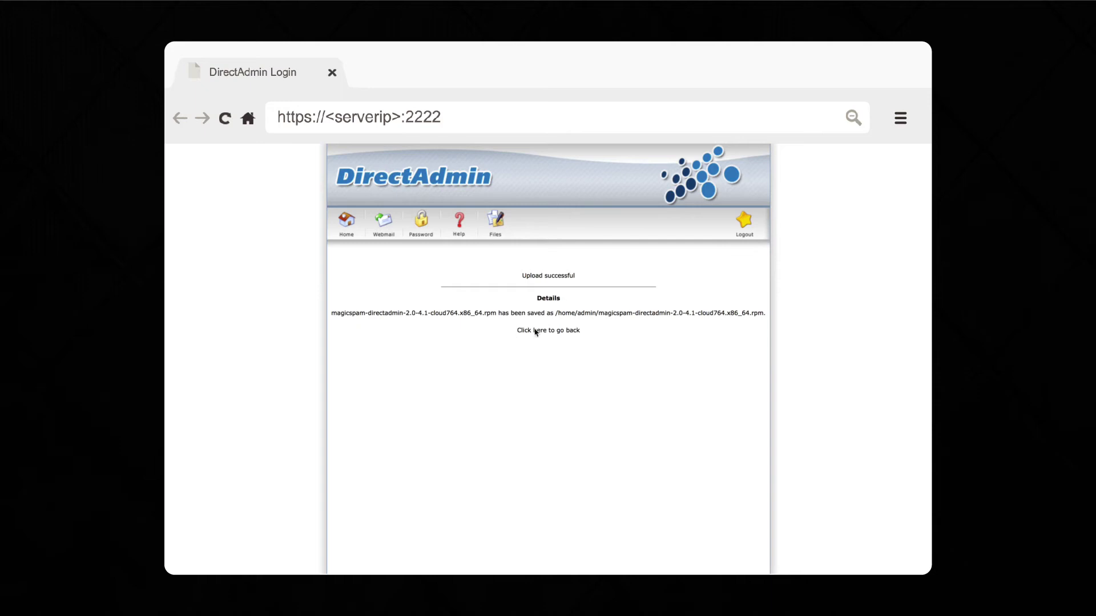
click(540, 332)
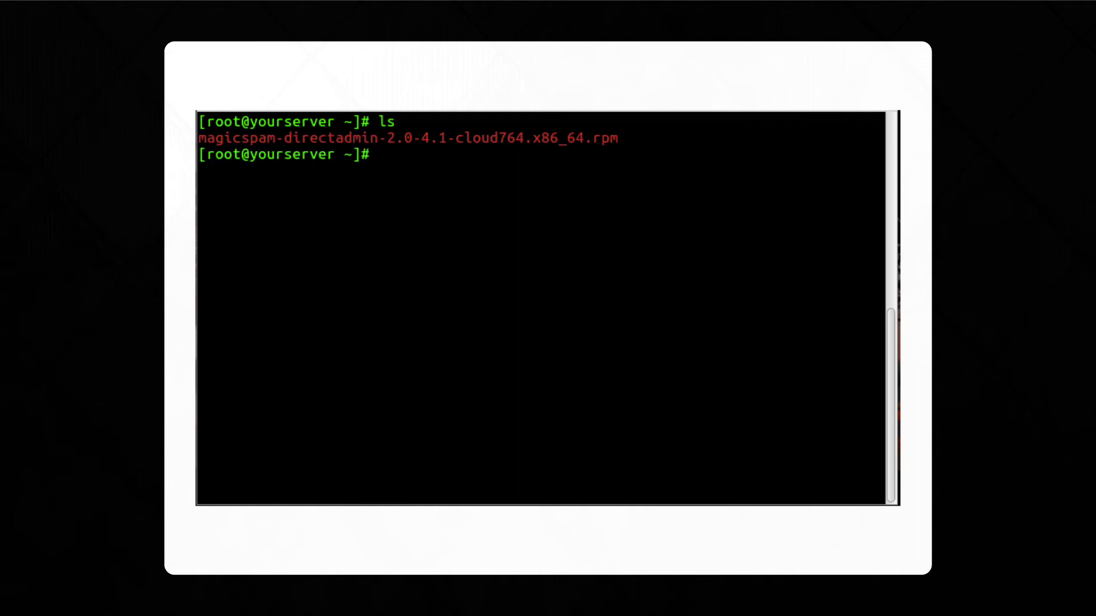
- Install the MagicSpam rpm package with rpm -i, tab-completing its filename
text(rpm -i magicspam)
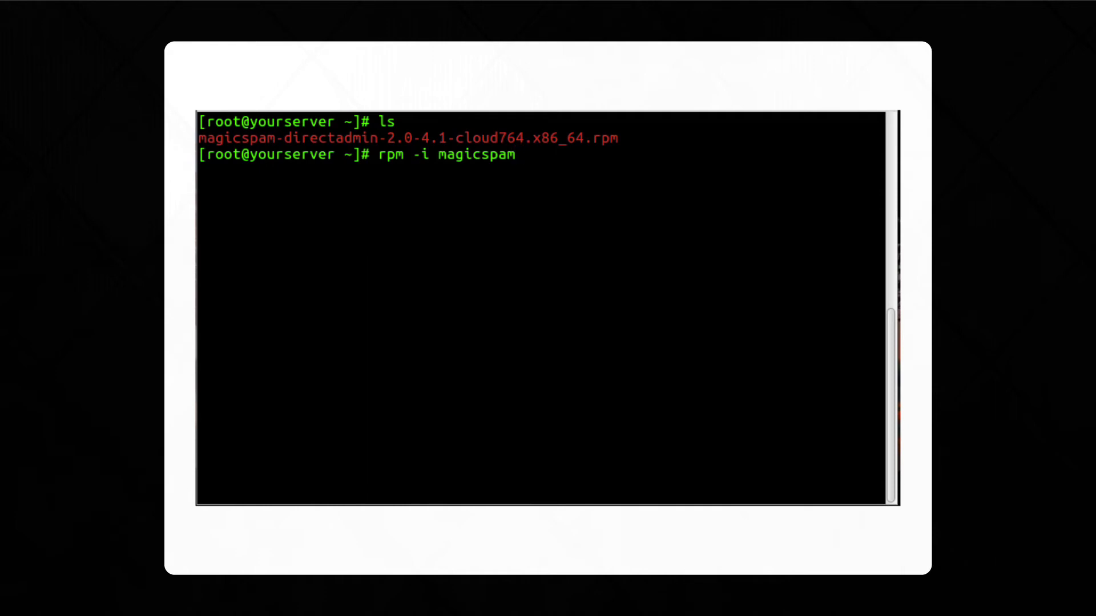
key(Tab)
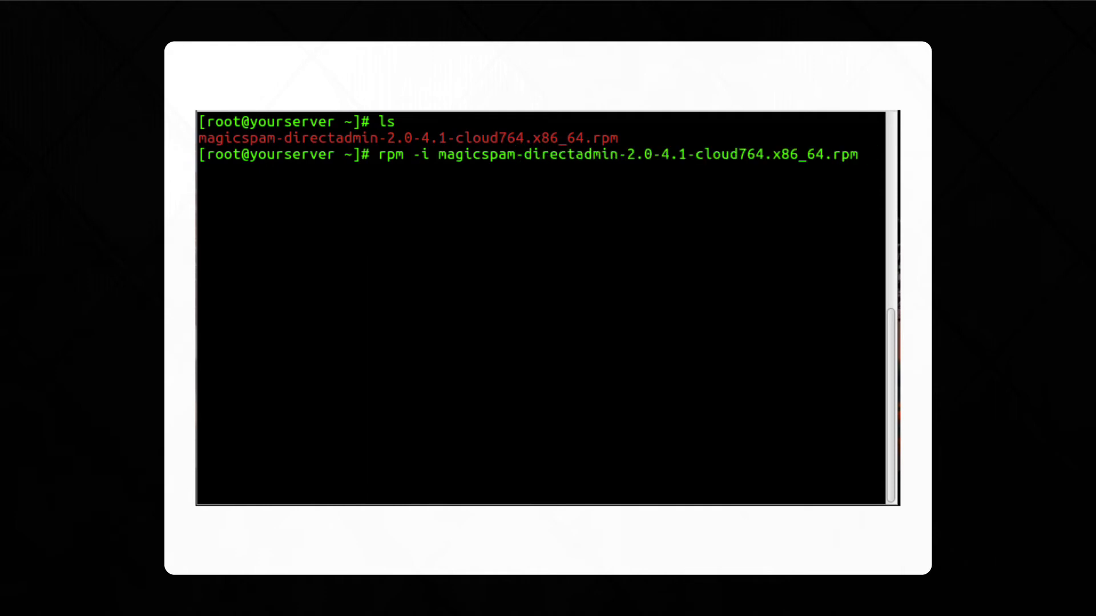
key(Return)
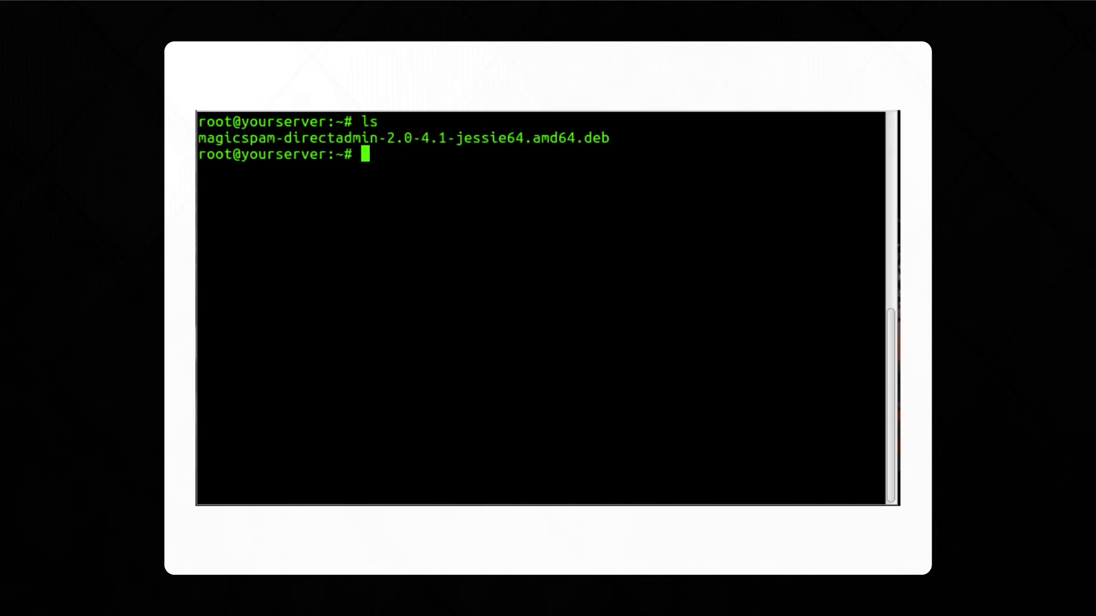
- Install magicspam-directadmin-2.0-4.1-jessie64.amd64.deb with dpkg -i
text(dpkg -i magics)
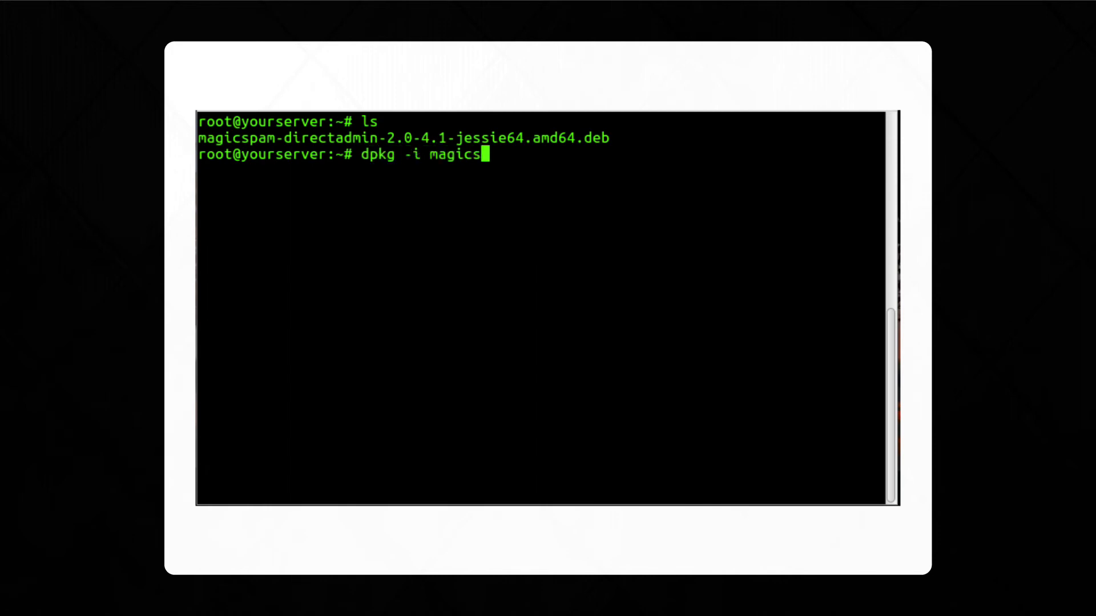
key(Tab)
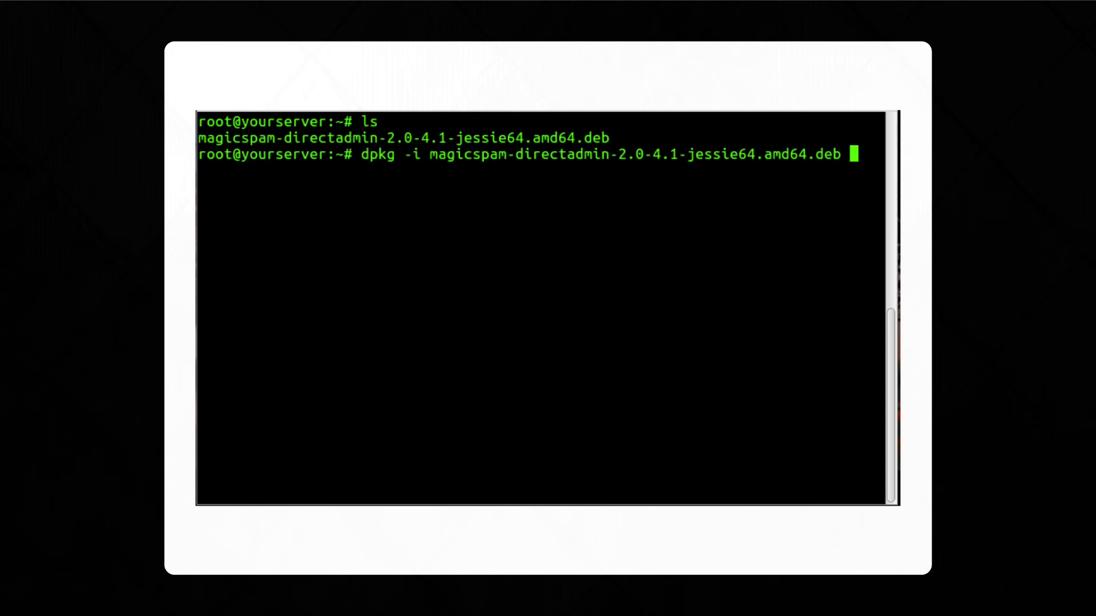
key(Return)
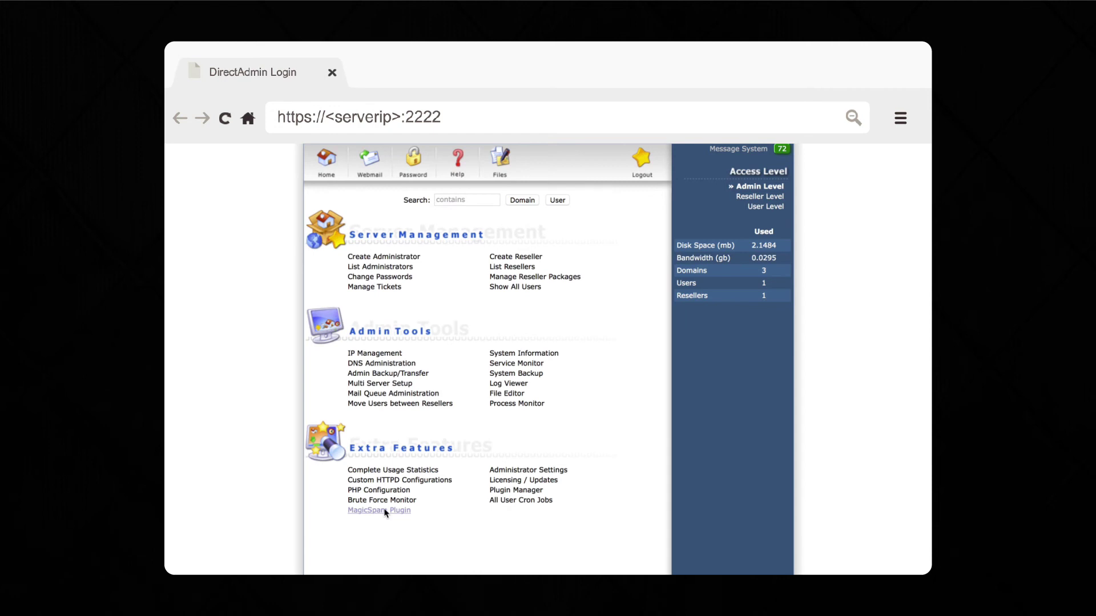
- Paste the purchased license key into the MagicSpam Plugin settings and save it
click(385, 512)
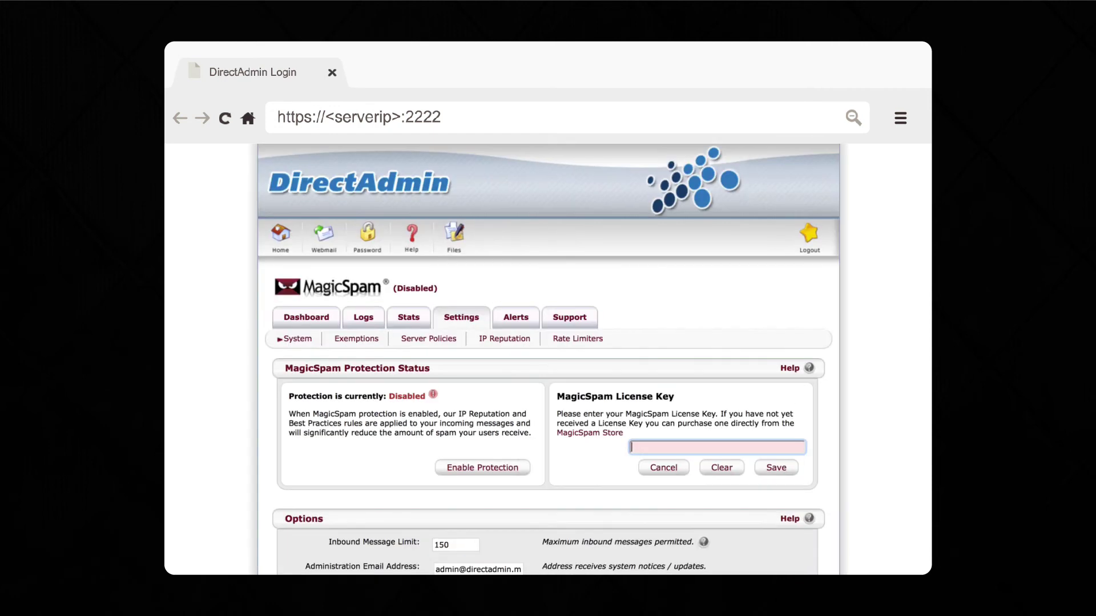
key(ctrl+v)
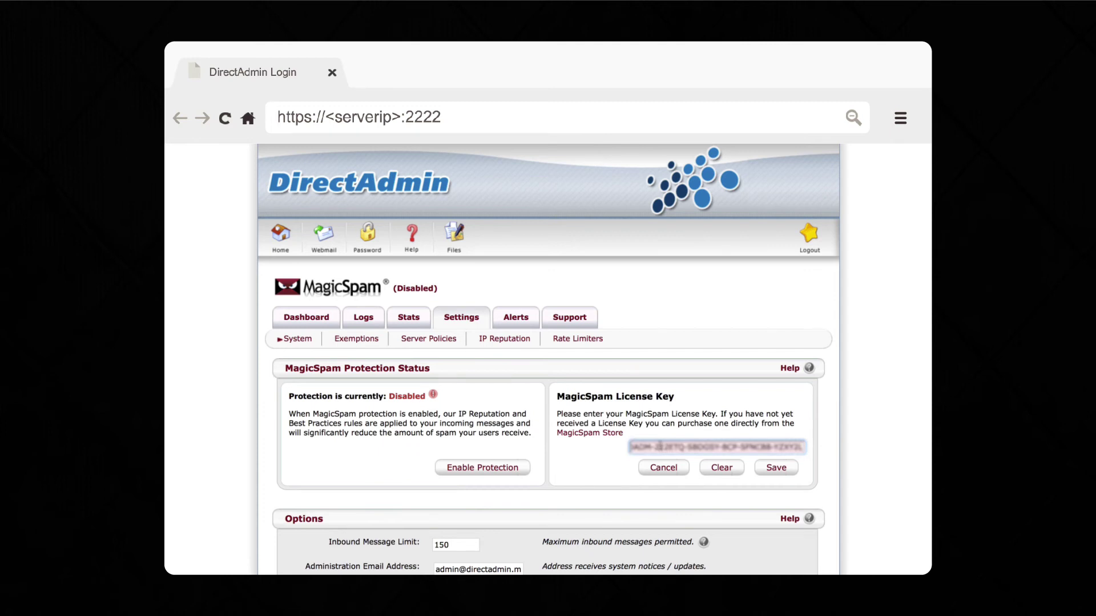
click(775, 469)
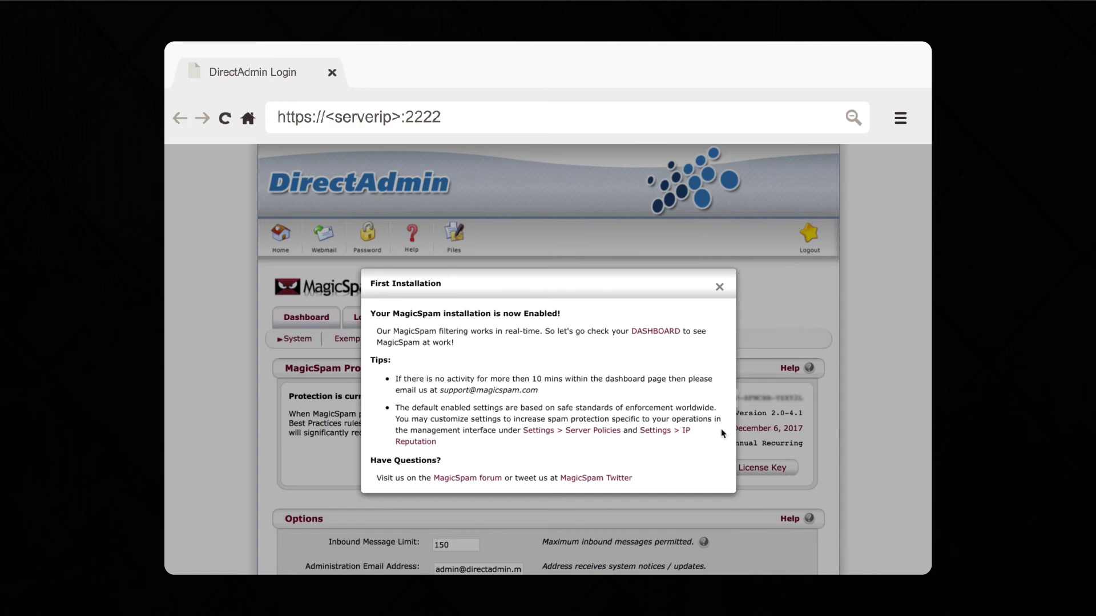
- Close the First Installation notice and browse the Dashboard's 7 recipients, 4 accepted, 3 rejected
click(720, 287)
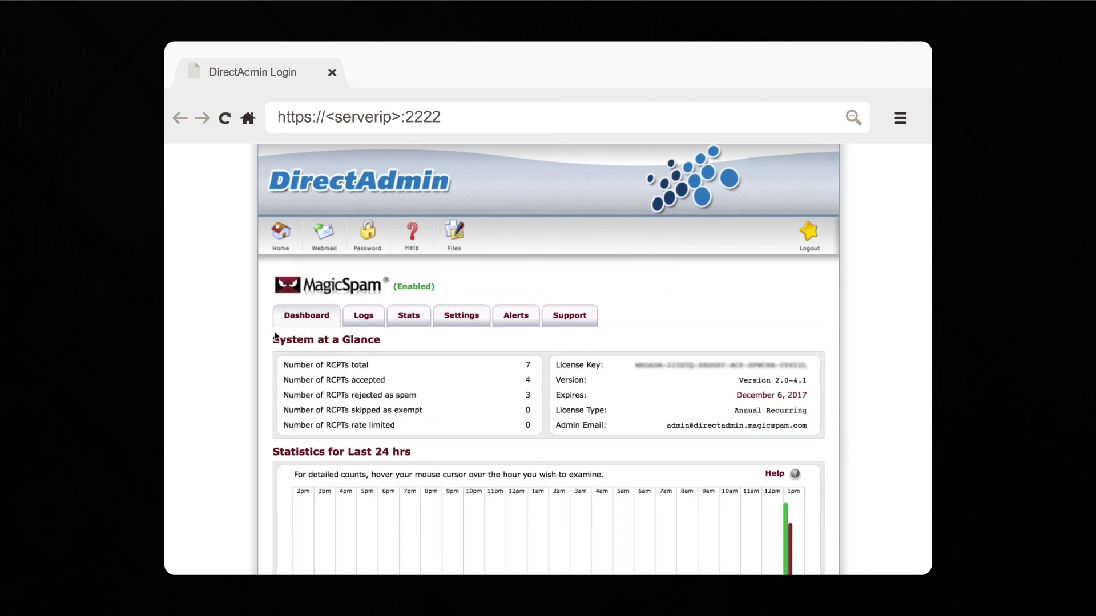
scroll(238, 460, down, 1)
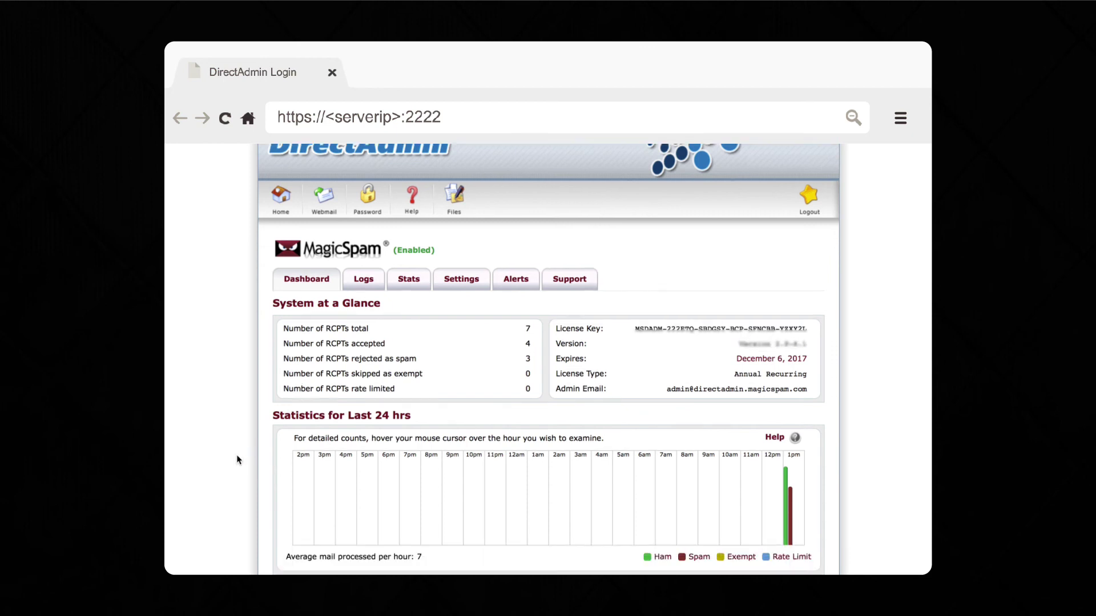
scroll(238, 460, down, 2)
mouse_move(786, 433)
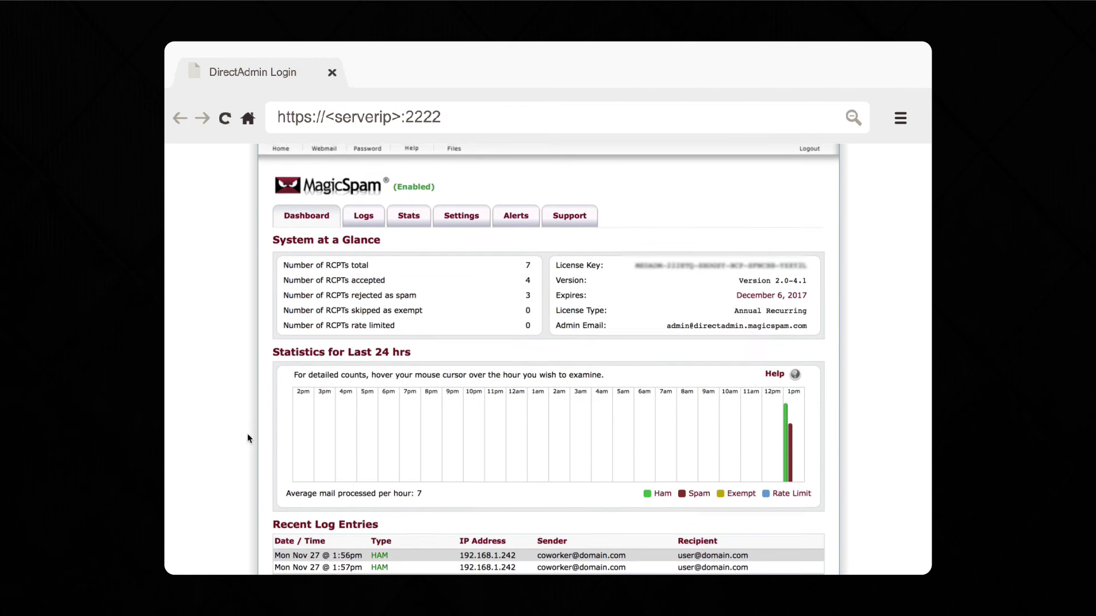
scroll(247, 434, up, 3)
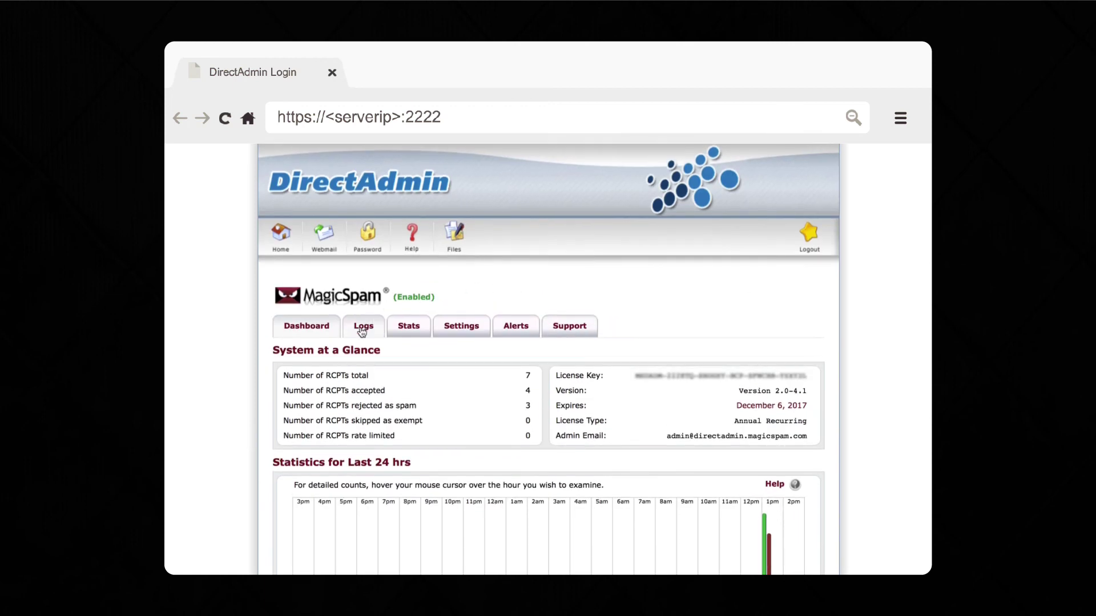
- Search the MagicSpam logs with the filter set to --- All ---
click(362, 331)
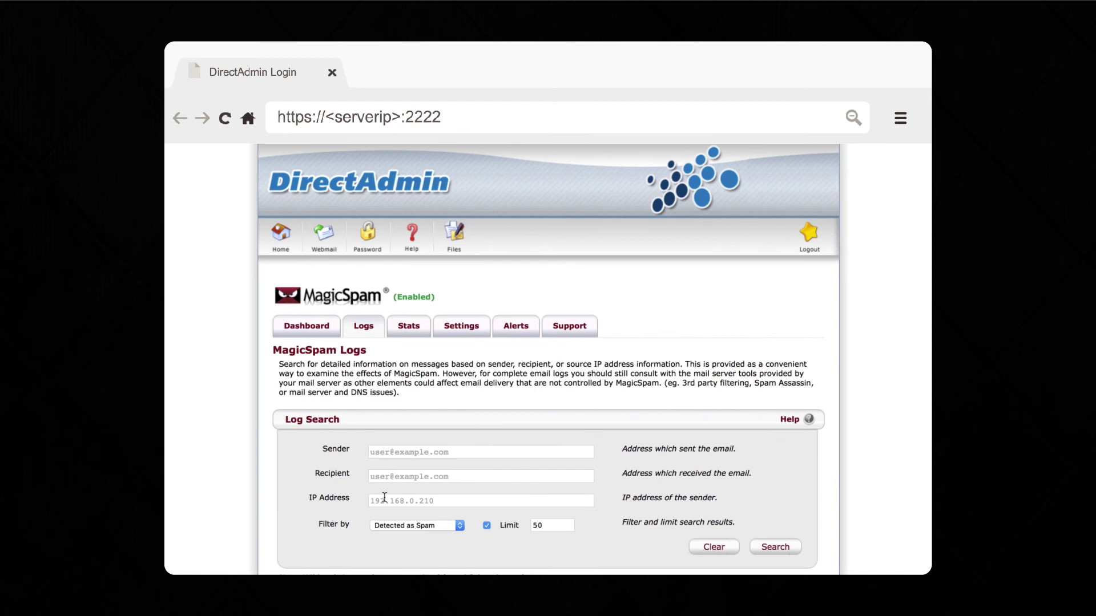
click(398, 524)
click(399, 516)
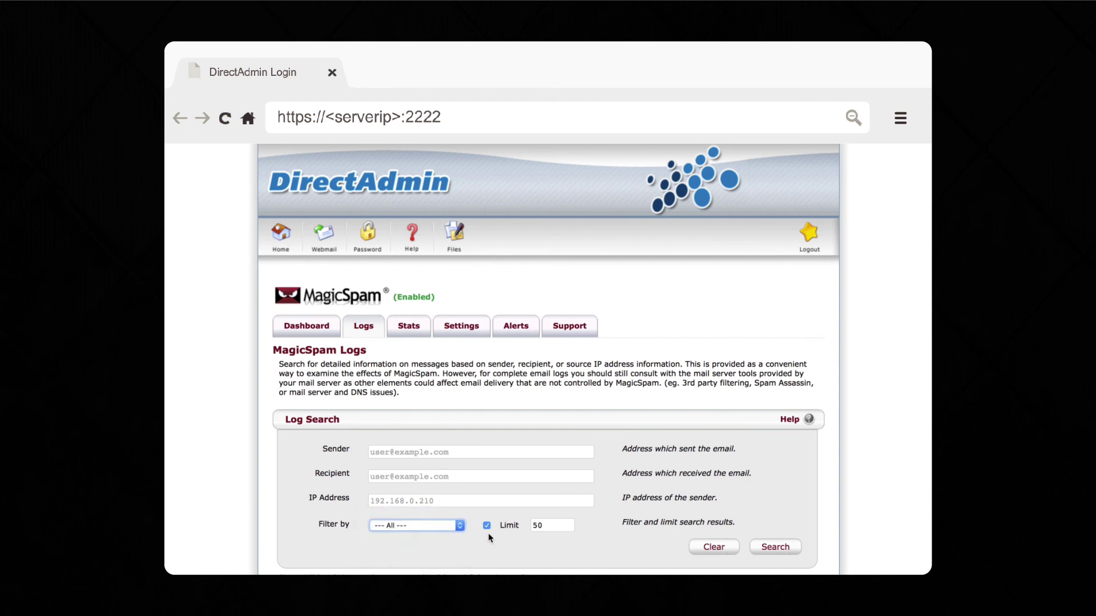
click(768, 548)
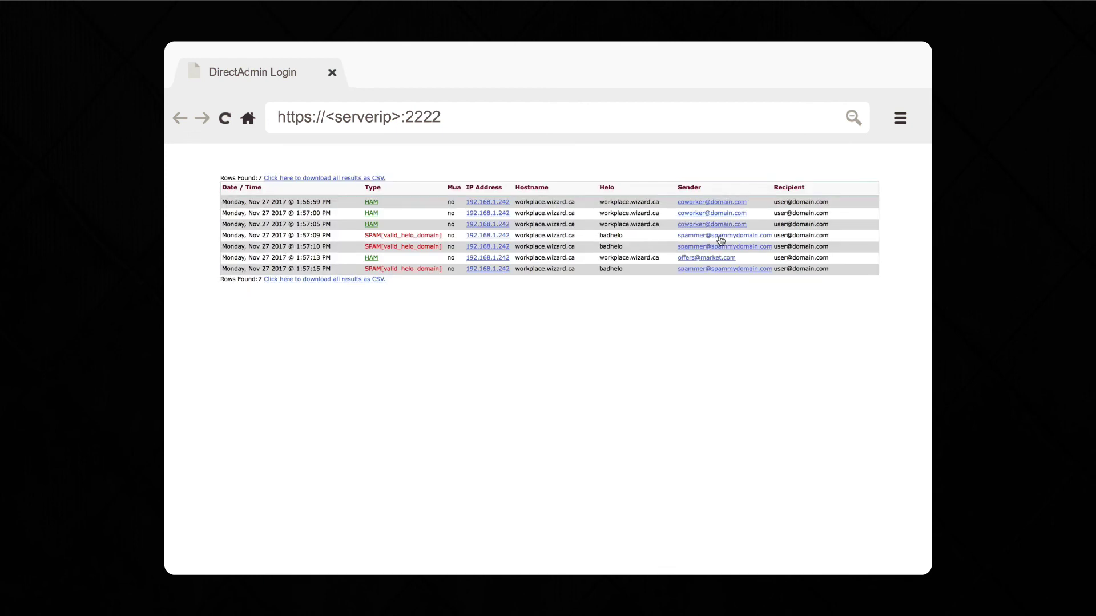
- Blacklist the sender of the 1:57:13 PM HAM message with Block Sender
click(722, 236)
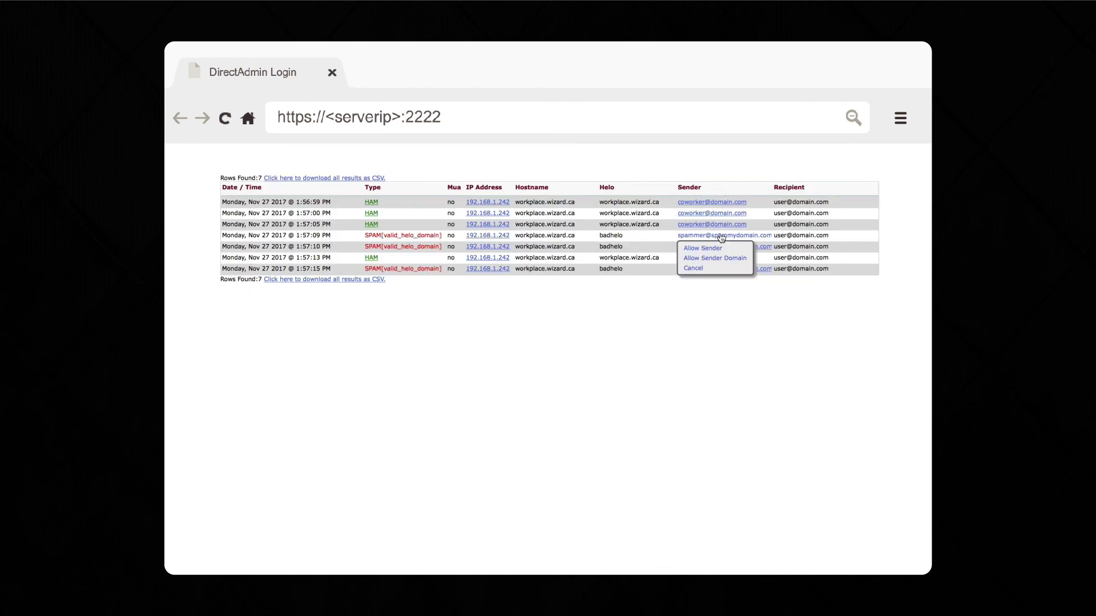
click(697, 268)
click(699, 258)
click(700, 273)
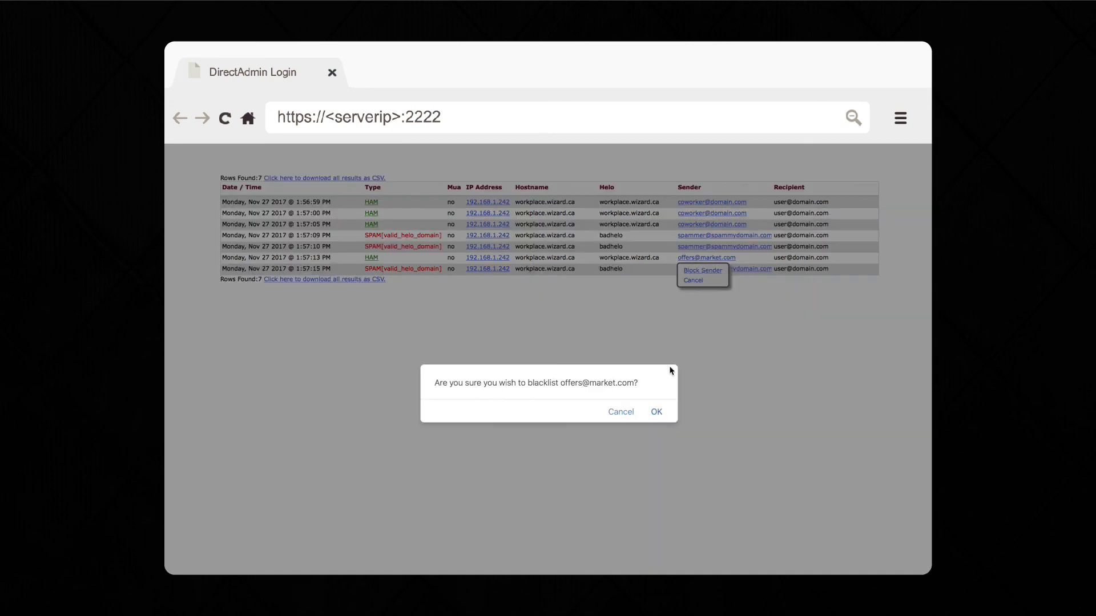
click(656, 413)
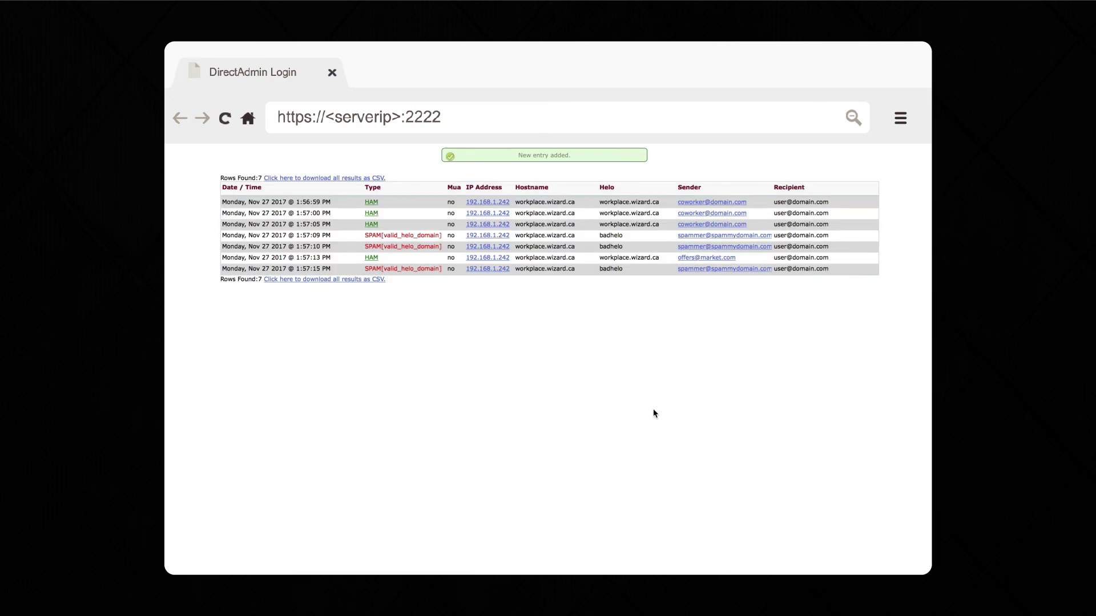
click(314, 281)
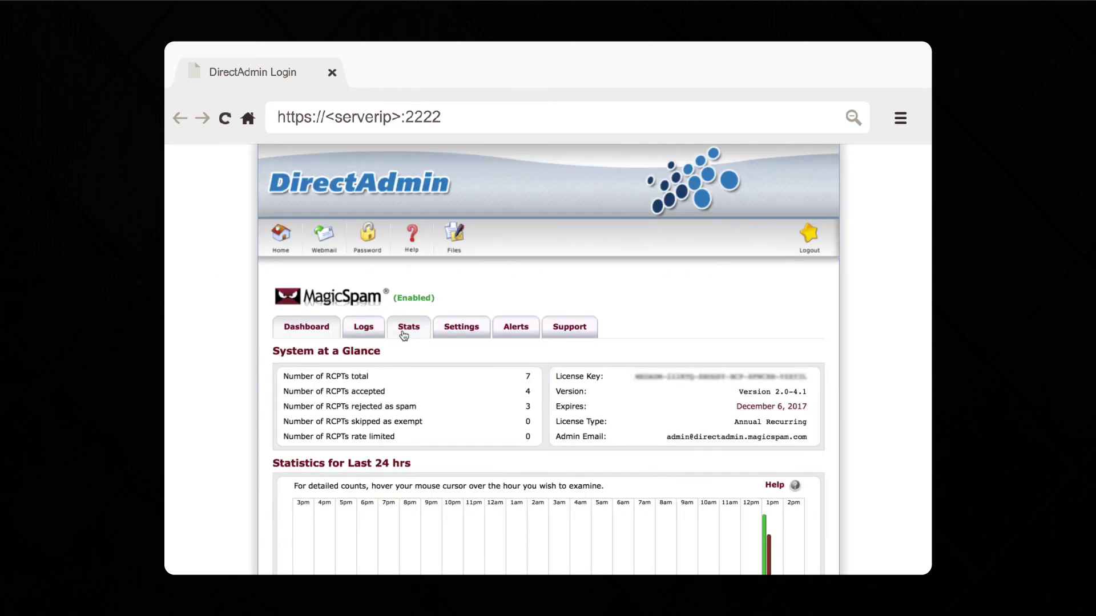
- Open MagicSpam's Stats and scroll through the daily statistics
click(403, 336)
scroll(908, 486, down, 1)
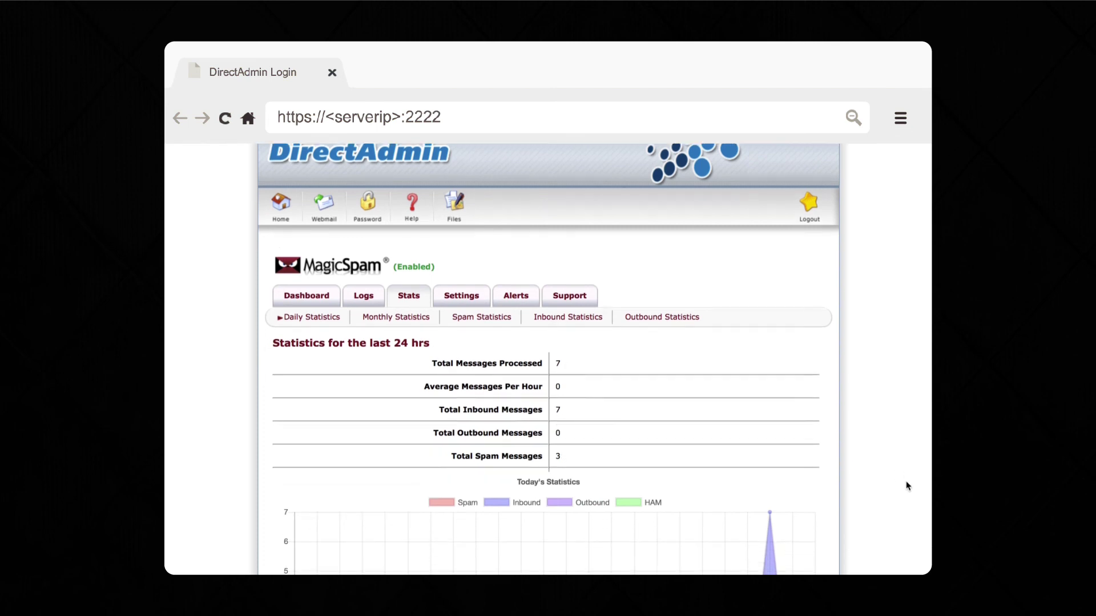
scroll(893, 451, down, 3)
scroll(788, 390, up, 1)
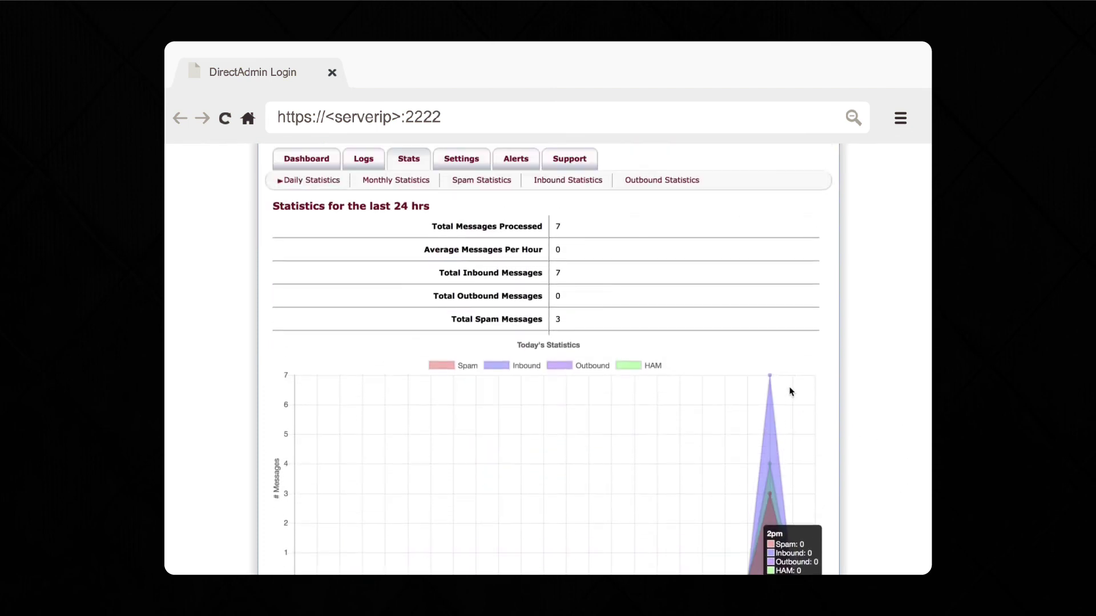
scroll(790, 391, up, 1)
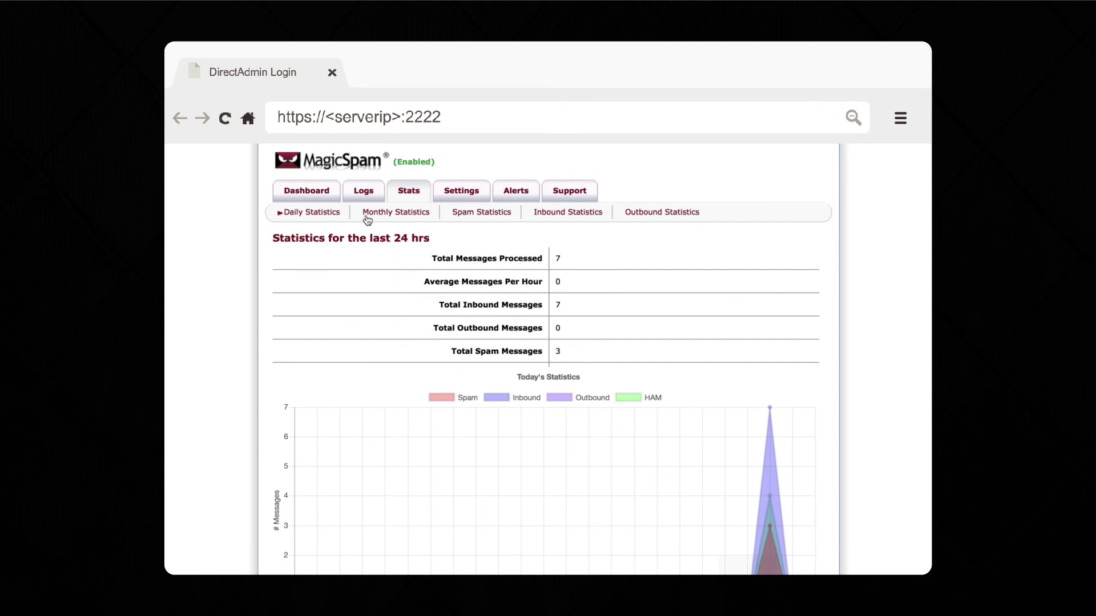
scroll(382, 267, up, 4)
- View the monthly, spam, inbound and outbound statistics in turn
click(395, 347)
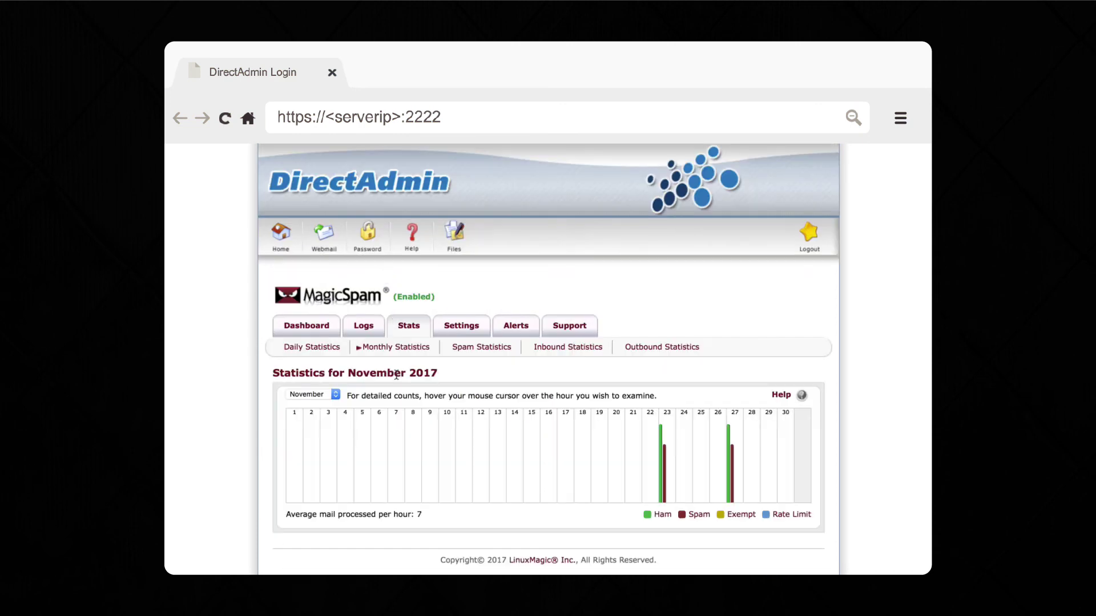
click(469, 350)
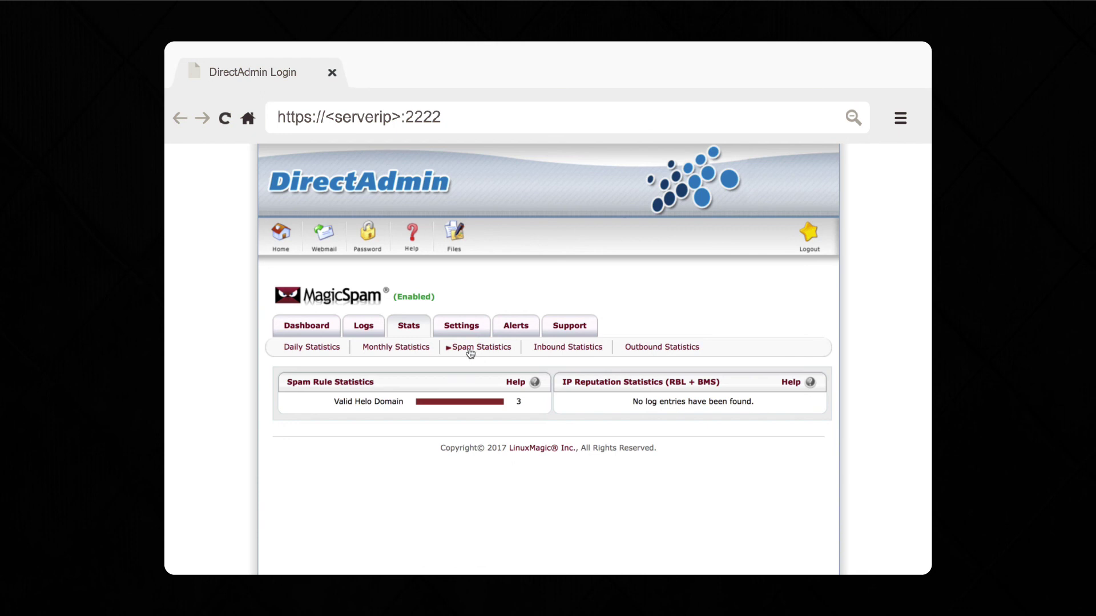
click(564, 352)
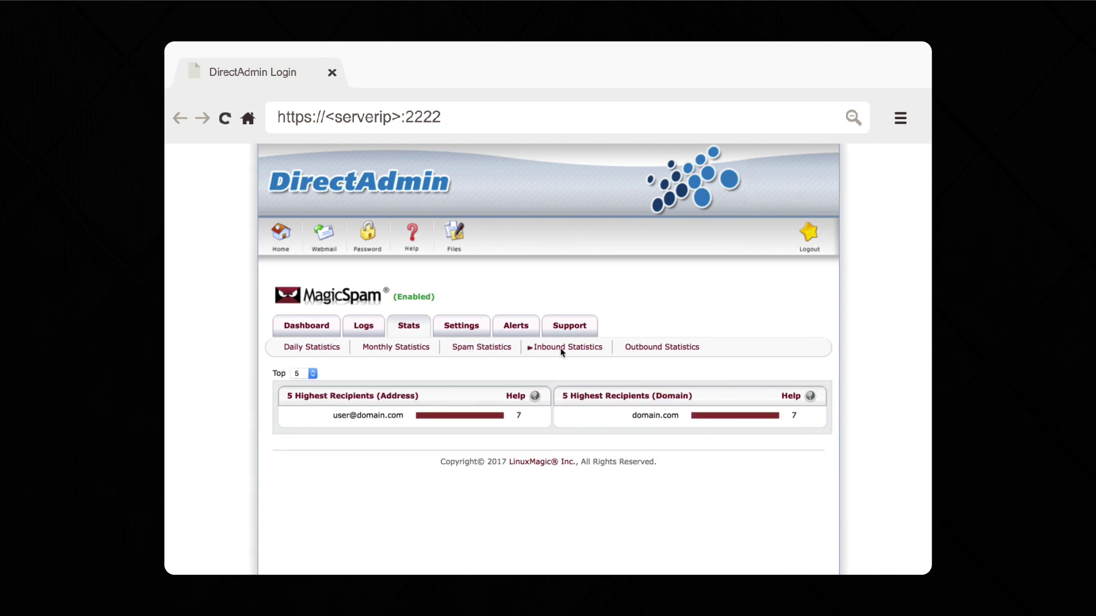
click(652, 349)
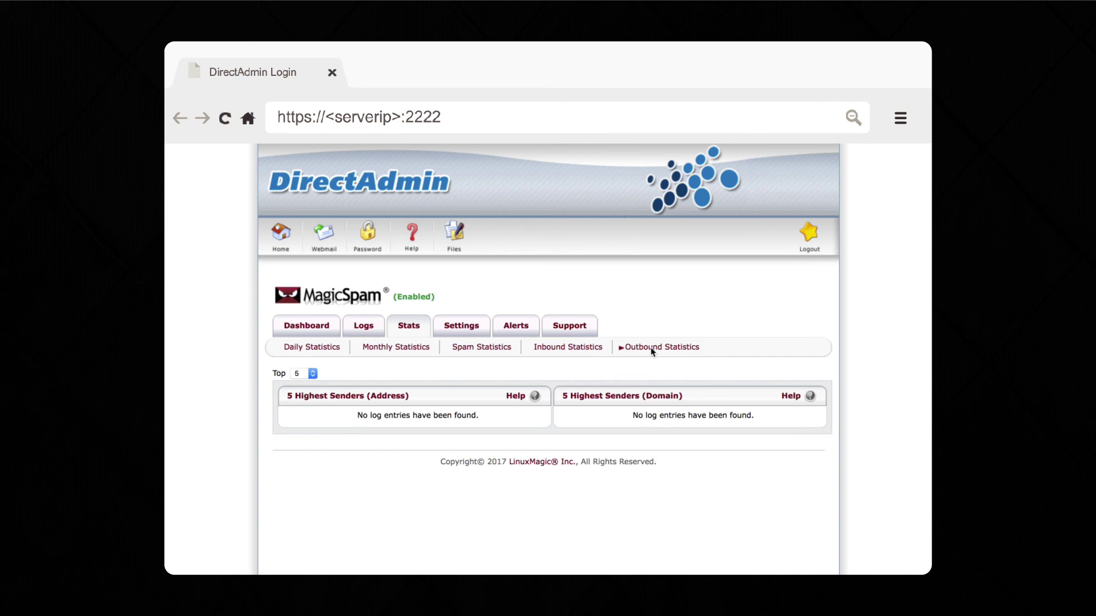